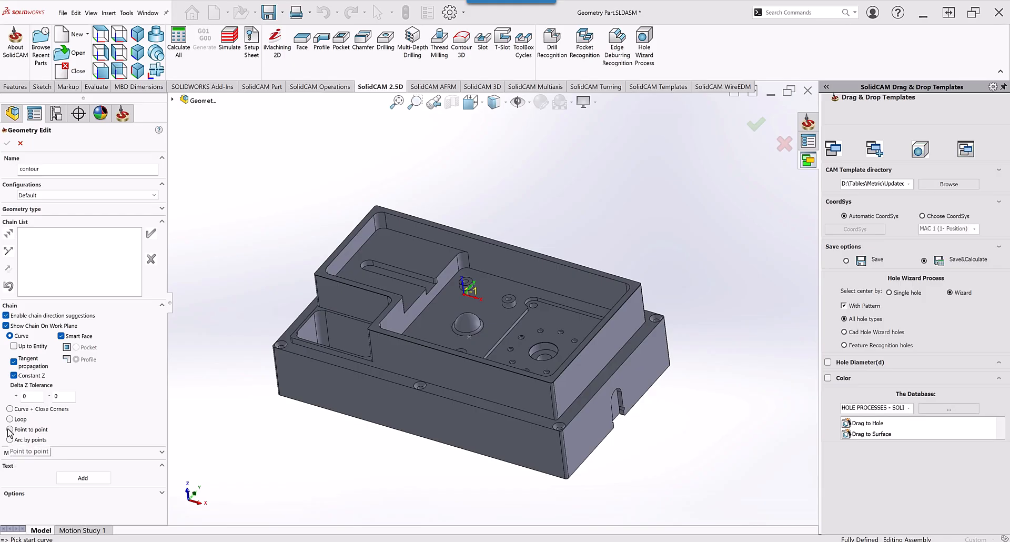
Try a point-to-point chain through two corners of the part's upper rim and a third point near the rectangular pocket.
{"action": "left_click", "coordinate": [10, 430]}
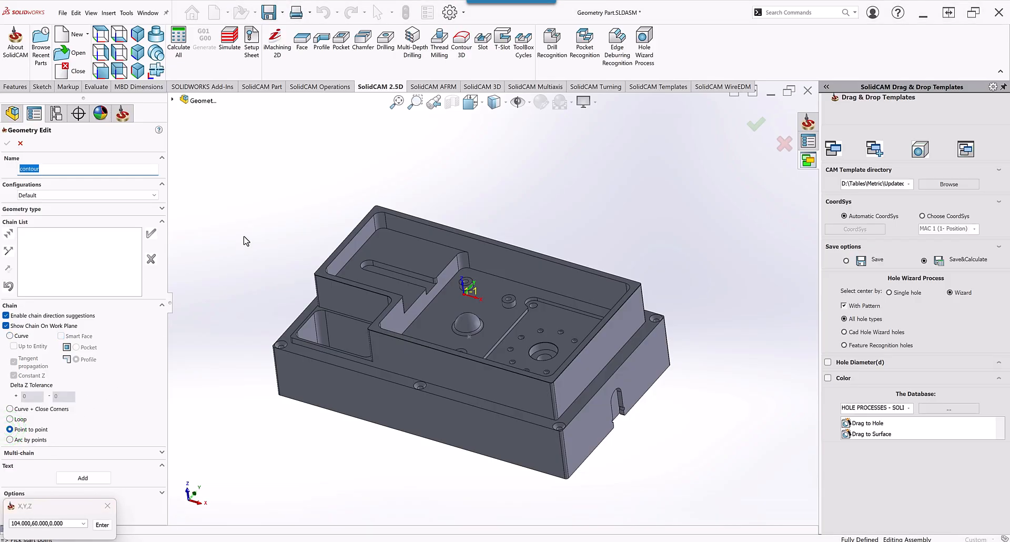
{"action": "middle_click_drag", "start_coordinate": [261, 234], "coordinate": [251, 310]}
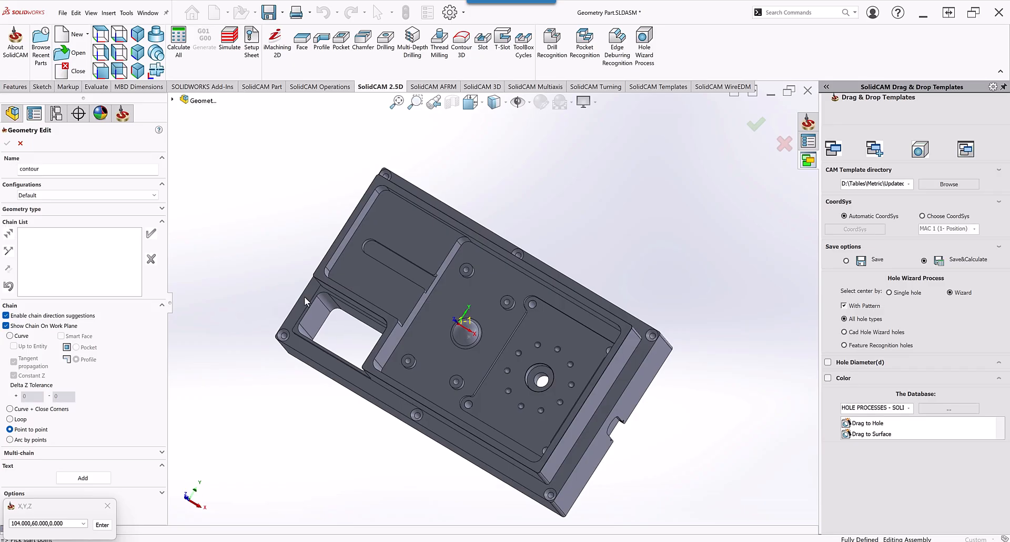
{"action": "scroll", "coordinate": [625, 242], "scroll_direction": "down", "scroll_amount": 3}
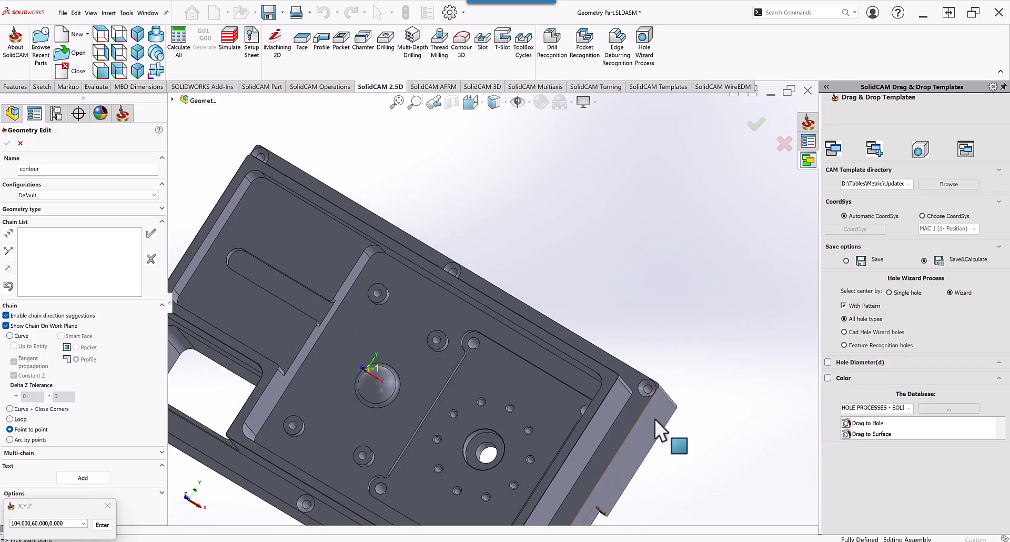
{"action": "left_click", "coordinate": [606, 374]}
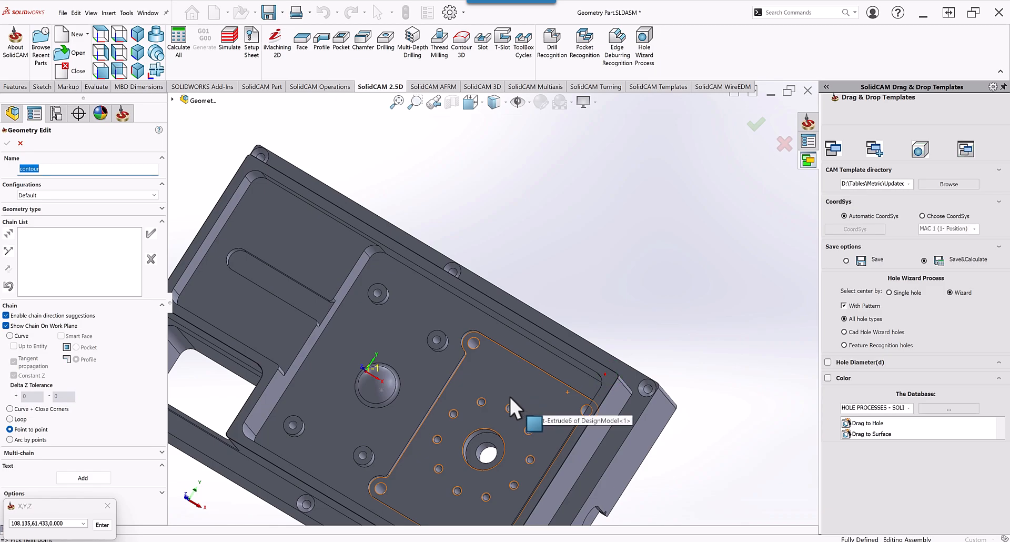
{"action": "left_click", "coordinate": [248, 162]}
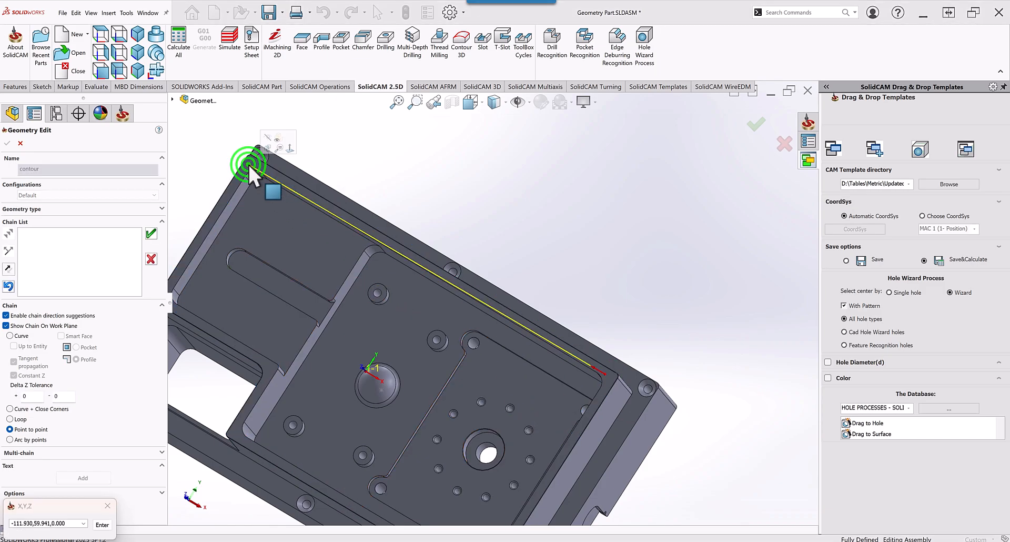
{"action": "left_click", "coordinate": [248, 408]}
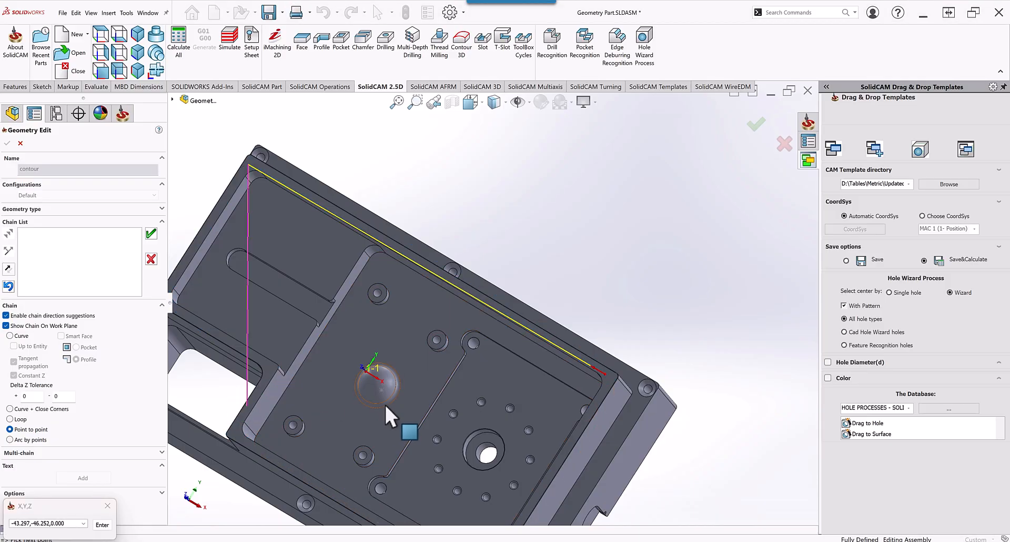
Reject the unfinished point-to-point chain and close the geometry definition and the Profile operation without saving.
{"action": "mouse_move", "coordinate": [384, 404]}
{"action": "middle_mouse_down"}
{"action": "mouse_move", "coordinate": [383, 342]}
{"action": "mouse_move", "coordinate": [402, 273]}
{"action": "mouse_move", "coordinate": [410, 321]}
{"action": "mouse_move", "coordinate": [396, 444]}
{"action": "middle_mouse_up"}
{"action": "scroll", "coordinate": [392, 354], "scroll_direction": "up", "scroll_amount": 5}
{"action": "scroll", "coordinate": [517, 330], "scroll_direction": "down", "scroll_amount": 3}
{"action": "scroll", "coordinate": [517, 330], "scroll_direction": "up", "scroll_amount": 1}
{"action": "scroll", "coordinate": [517, 330], "scroll_direction": "down", "scroll_amount": 1}
{"action": "middle_click_drag", "start_coordinate": [517, 330], "coordinate": [515, 386]}
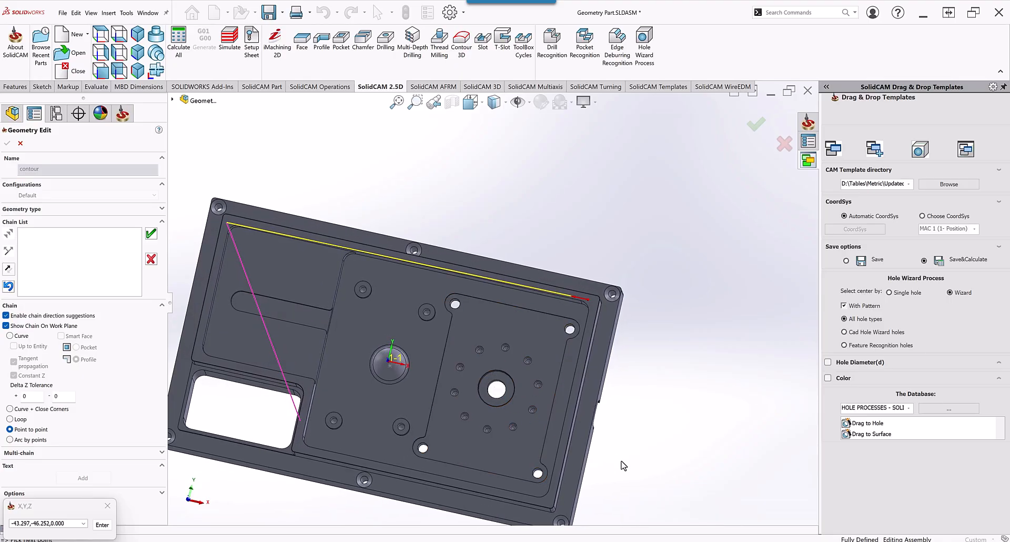
{"action": "left_click", "coordinate": [603, 431]}
{"action": "left_click", "coordinate": [152, 260]}
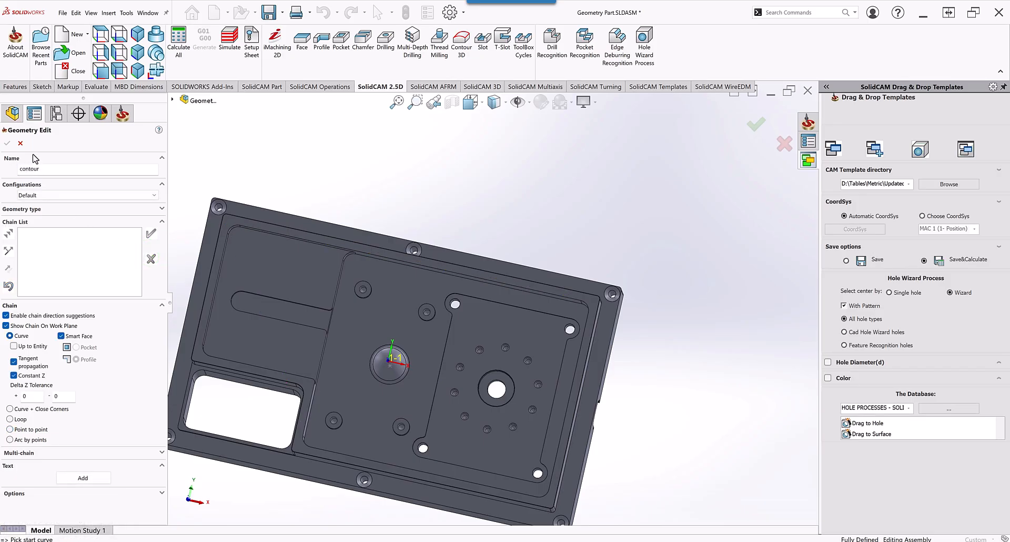
{"action": "left_click", "coordinate": [20, 144]}
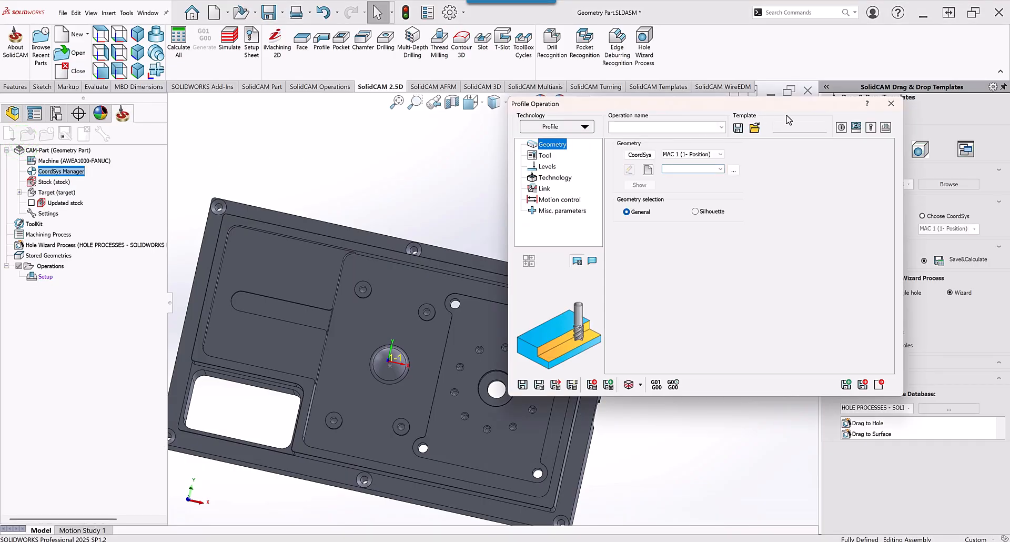
{"action": "left_click", "coordinate": [891, 104]}
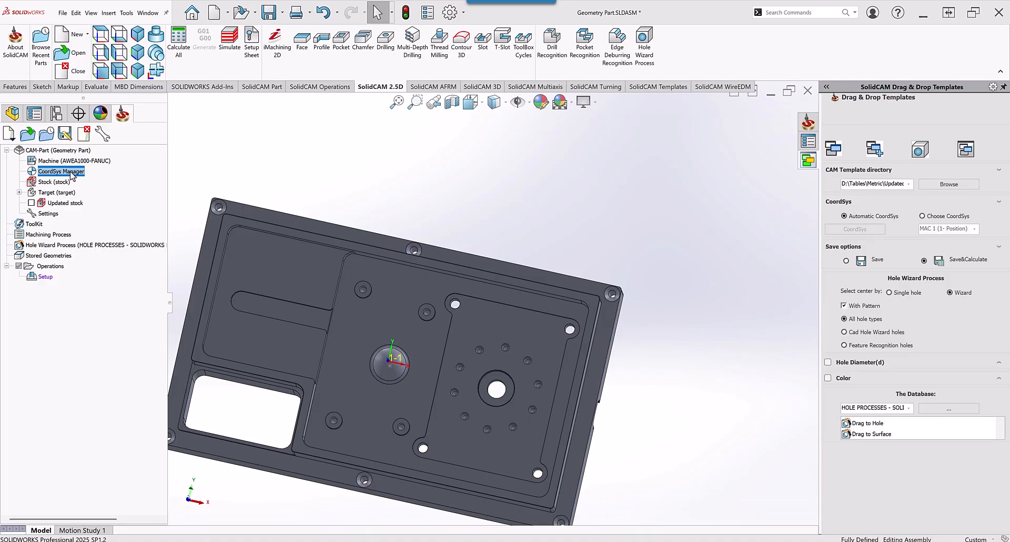
Edit the MAC 1 coordinate system to create a planar surface at the Part Lower level.
{"action": "double_click", "coordinate": [70, 172]}
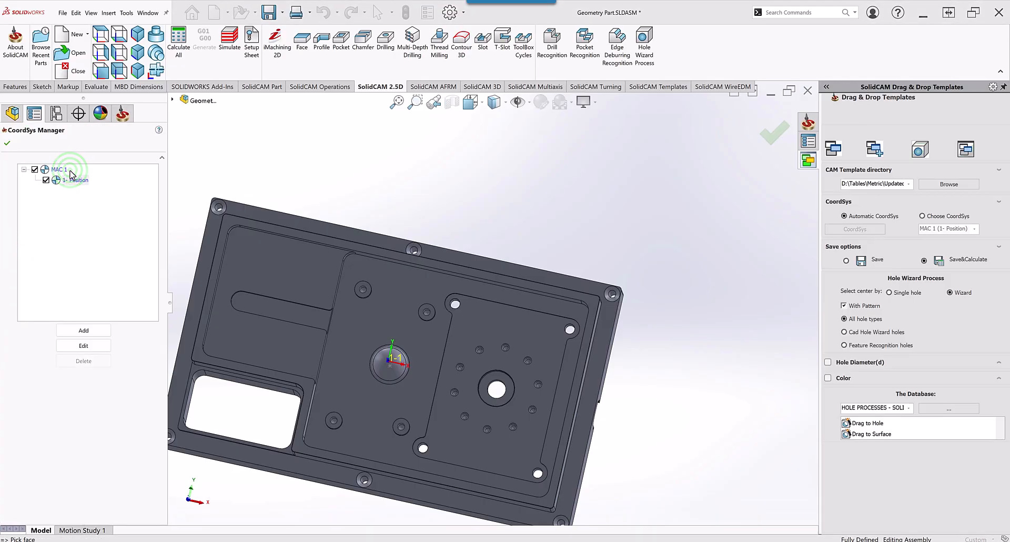
{"action": "left_click", "coordinate": [84, 345]}
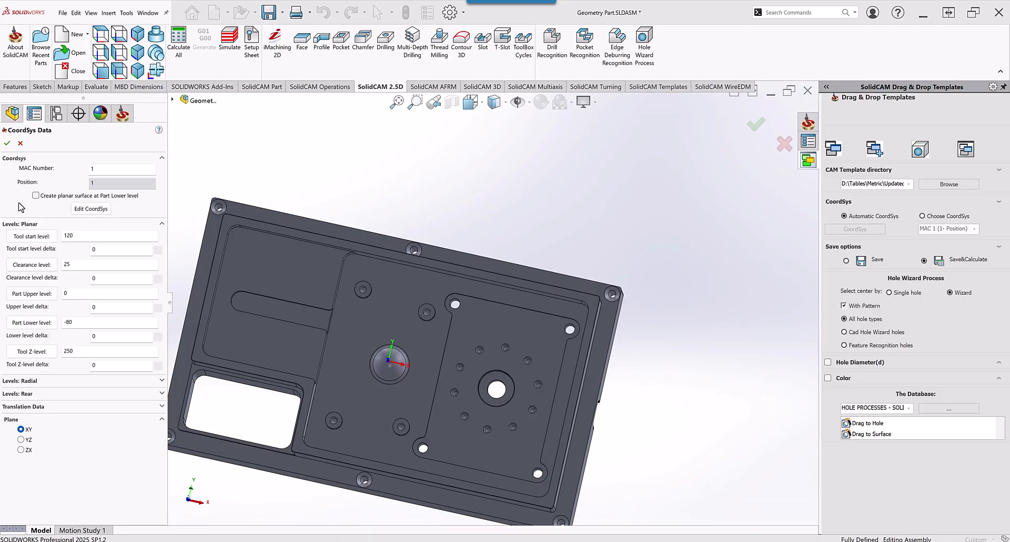
{"action": "left_click", "coordinate": [36, 196]}
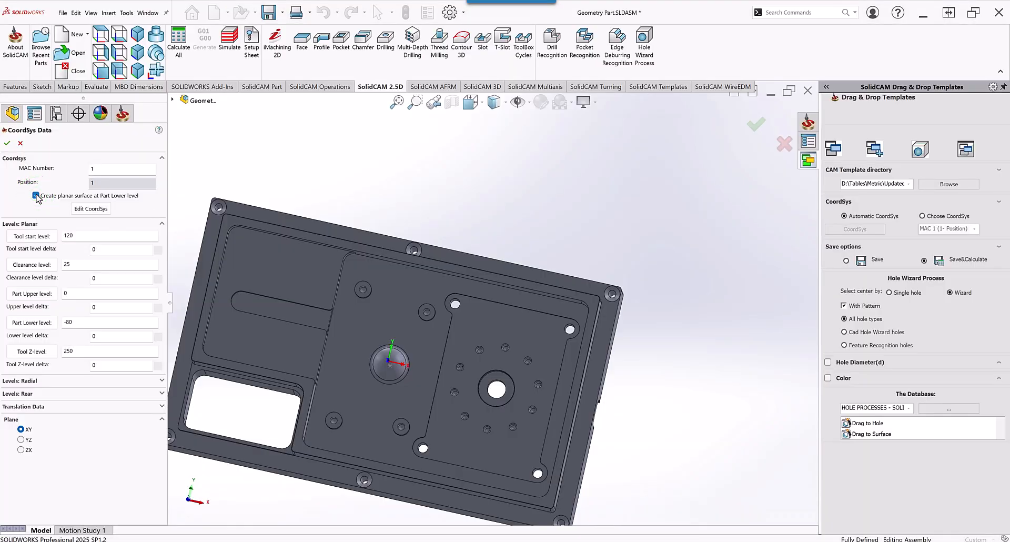
{"action": "left_click", "coordinate": [8, 145]}
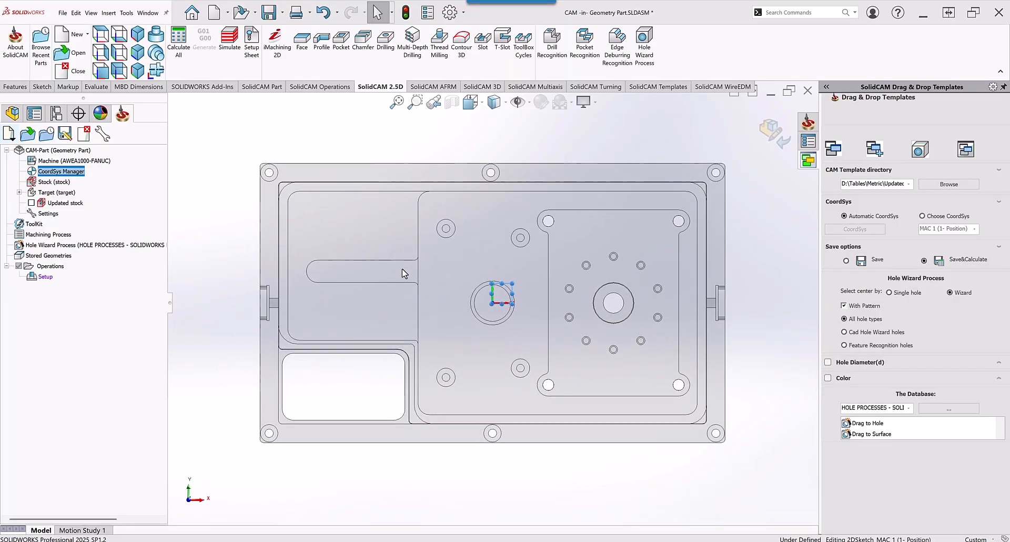
Show the hidden Surface_MAC 1 (1- Position) feature of the CAM component around the part.
{"action": "left_click", "coordinate": [12, 116]}
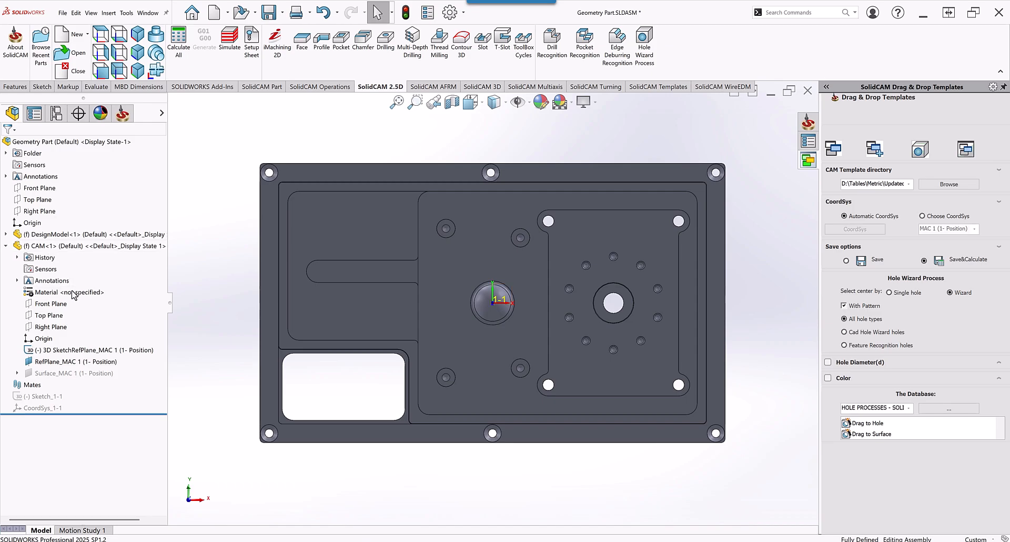
{"action": "left_click", "coordinate": [77, 374]}
{"action": "right_click", "coordinate": [76, 373]}
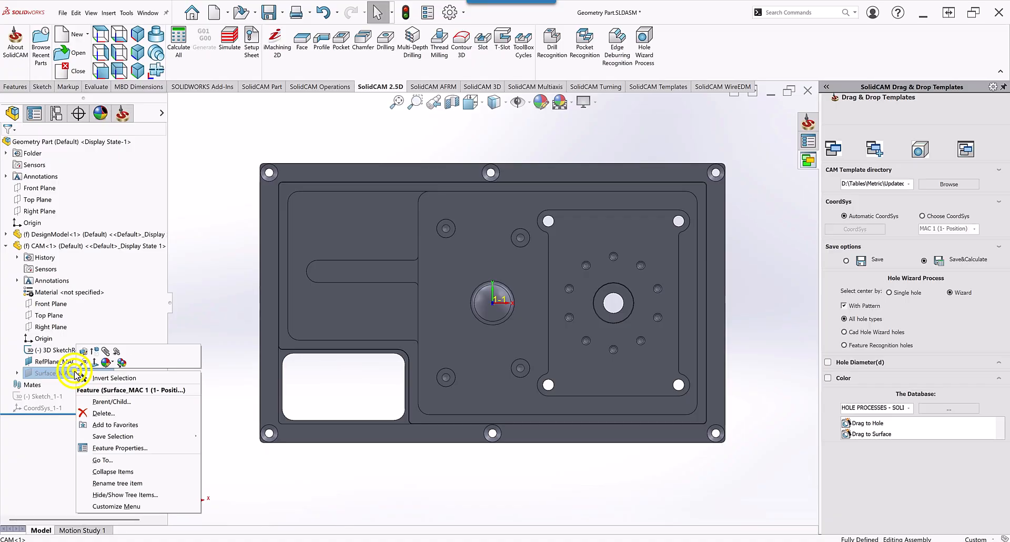
{"action": "left_click", "coordinate": [96, 352]}
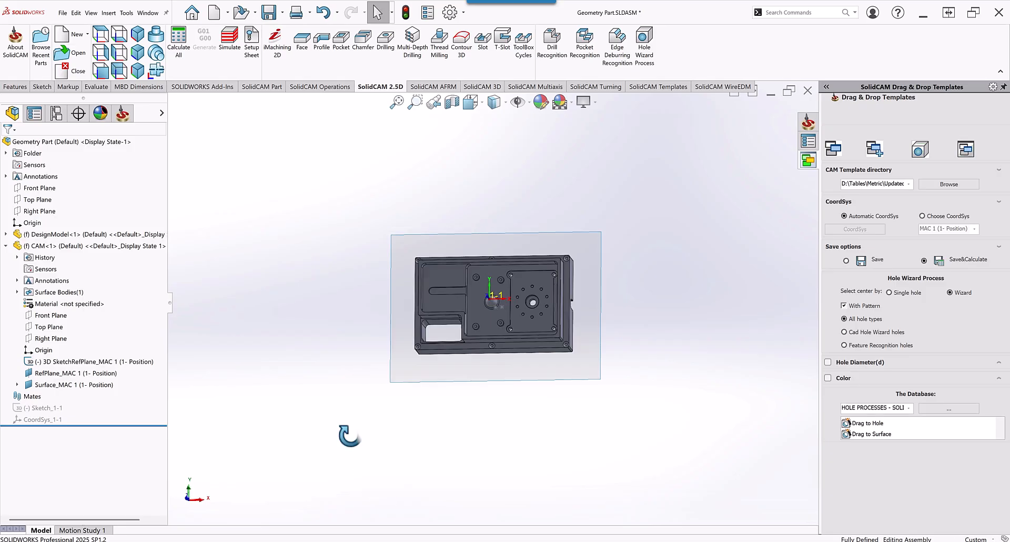
{"action": "middle_click_drag", "start_coordinate": [349, 435], "coordinate": [309, 372]}
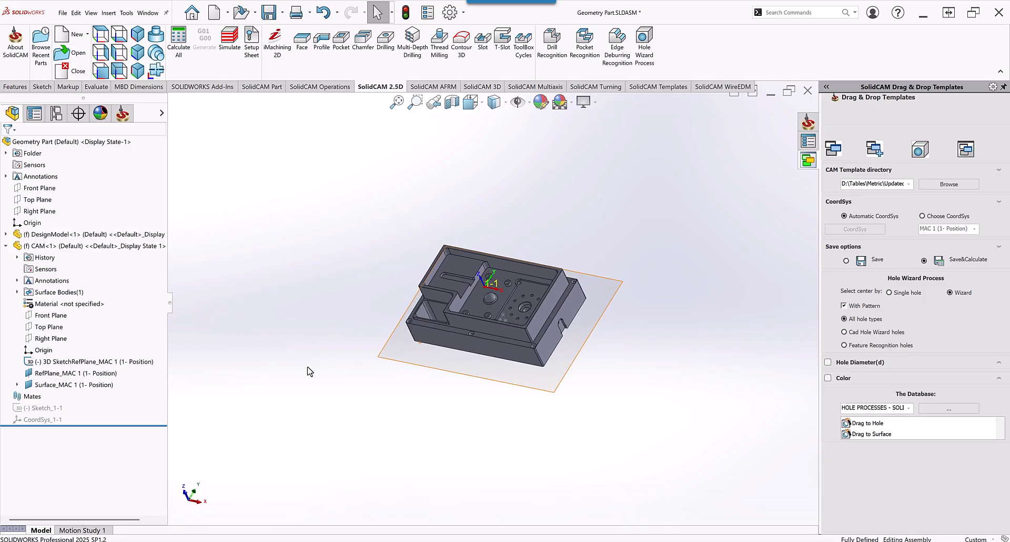
Start a Profile operation and pick a four-point point-to-point chain on the planar surface outside the part's outline.
{"action": "left_click", "coordinate": [123, 114]}
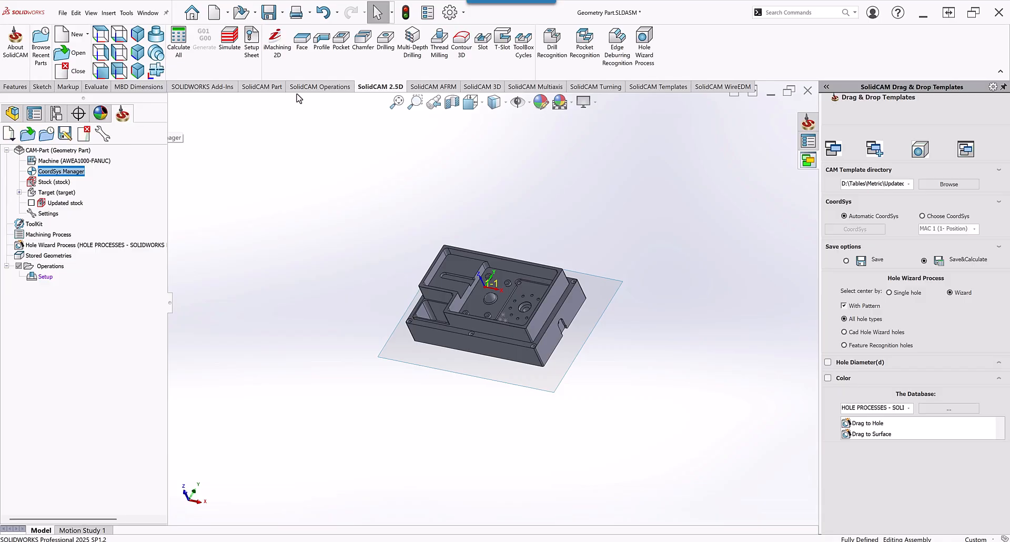
{"action": "left_click", "coordinate": [320, 40]}
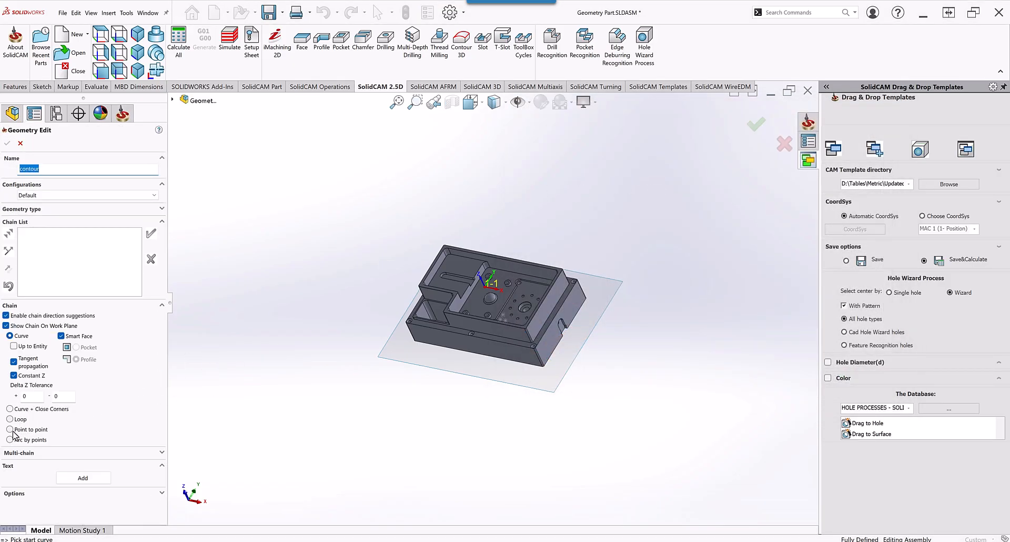
{"action": "left_click", "coordinate": [24, 431]}
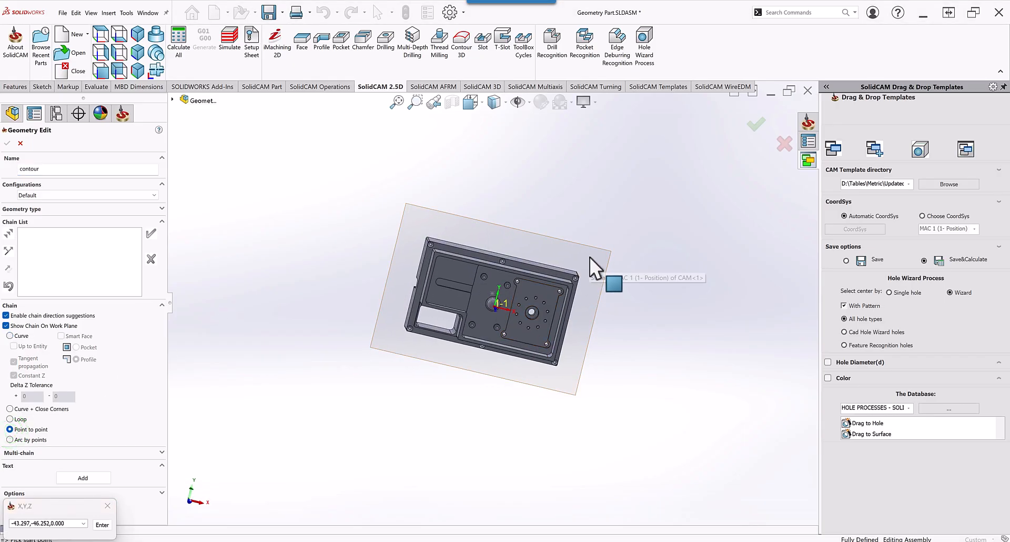
{"action": "left_click", "coordinate": [590, 257]}
{"action": "left_click", "coordinate": [434, 230]}
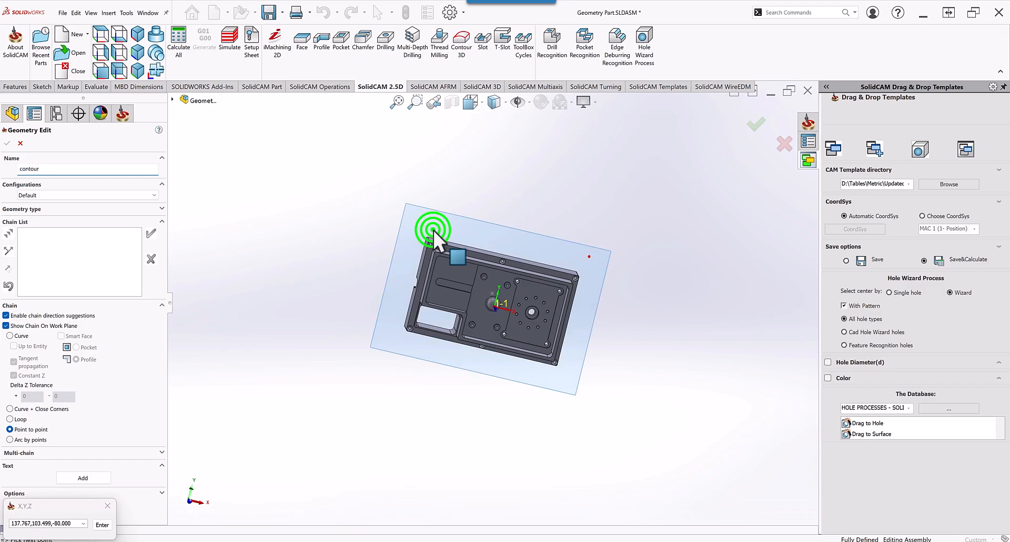
{"action": "left_click", "coordinate": [393, 289]}
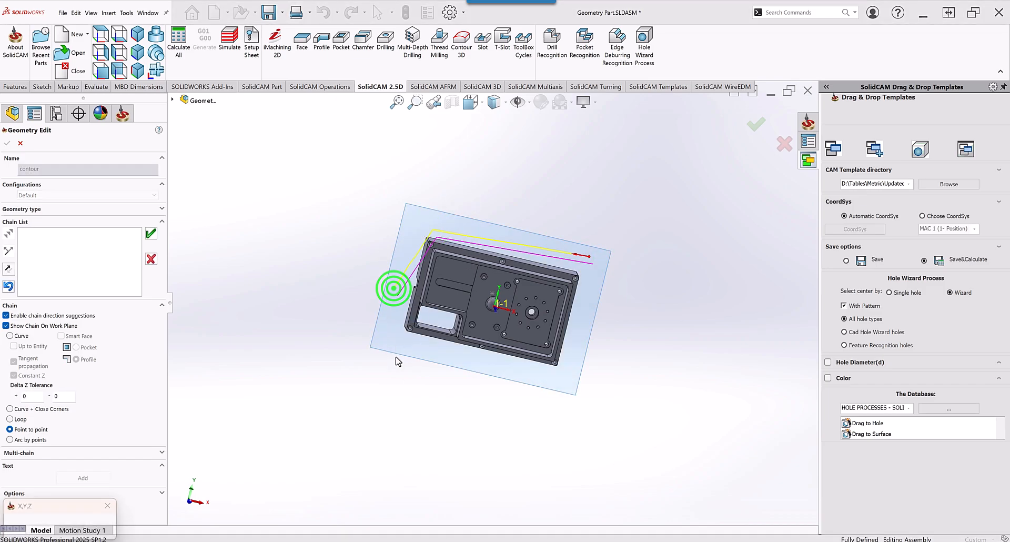
{"action": "left_click", "coordinate": [420, 346]}
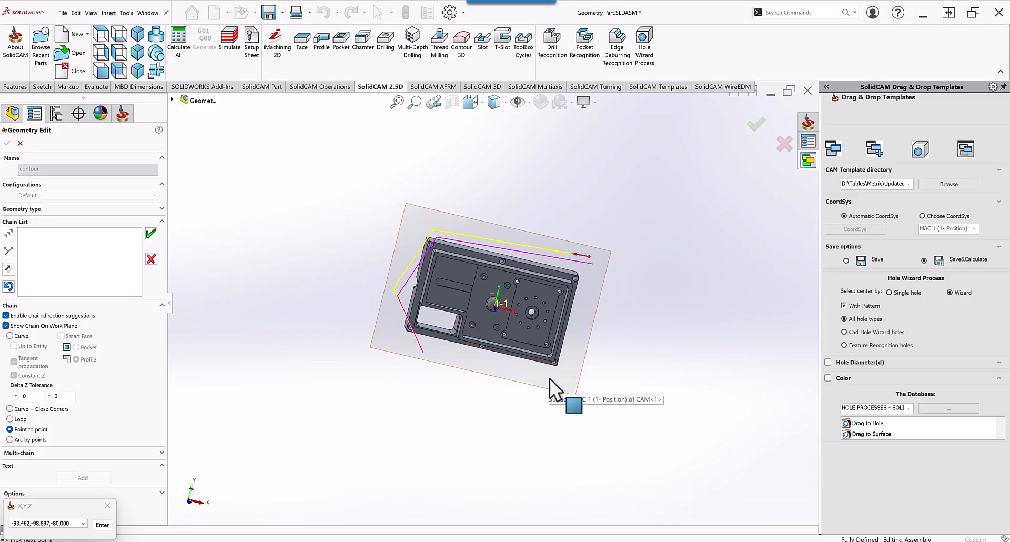
{"action": "middle_click_drag", "start_coordinate": [550, 392], "coordinate": [537, 220]}
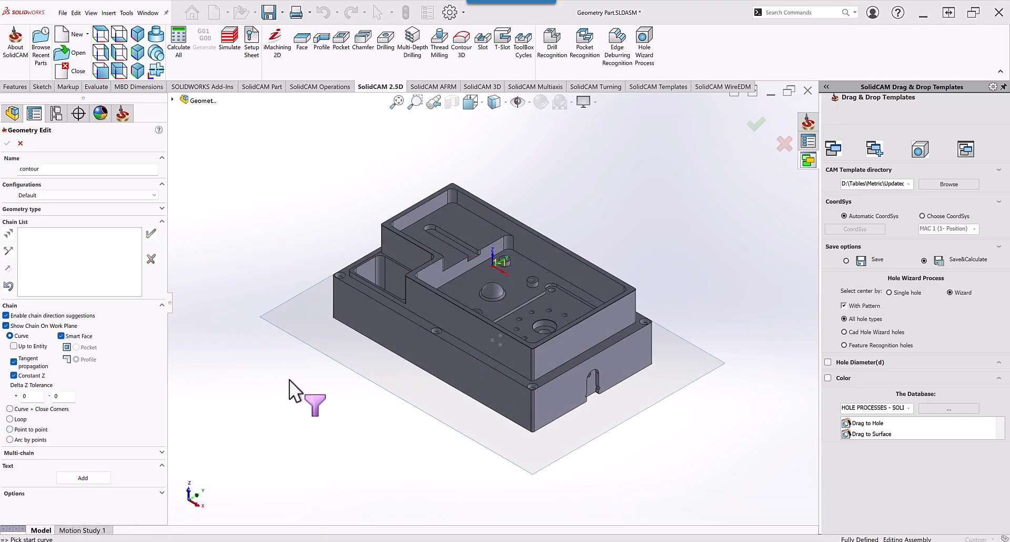
Define an arc-by-points chain with three points on the upper edge of the pocket's rounded corner relief, starting at 30,50,-30.
{"action": "left_click", "coordinate": [10, 440]}
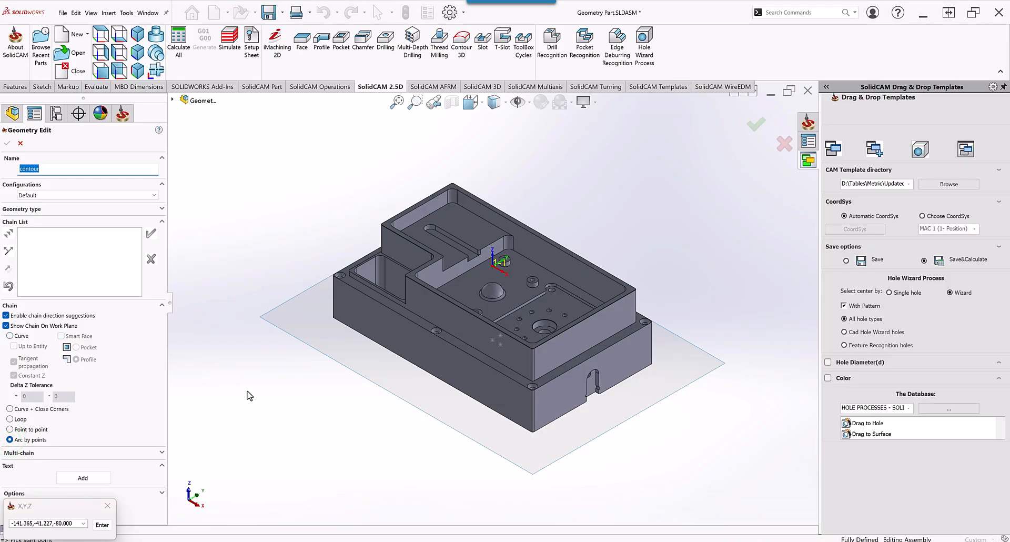
{"action": "scroll", "coordinate": [522, 301], "scroll_direction": "down", "scroll_amount": 5}
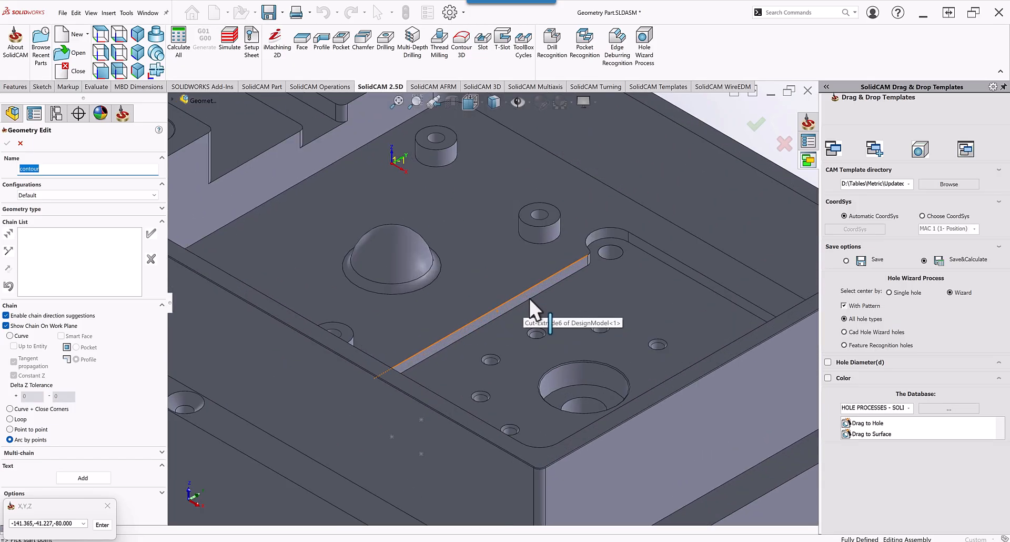
{"action": "scroll", "coordinate": [530, 298], "scroll_direction": "down", "scroll_amount": 2}
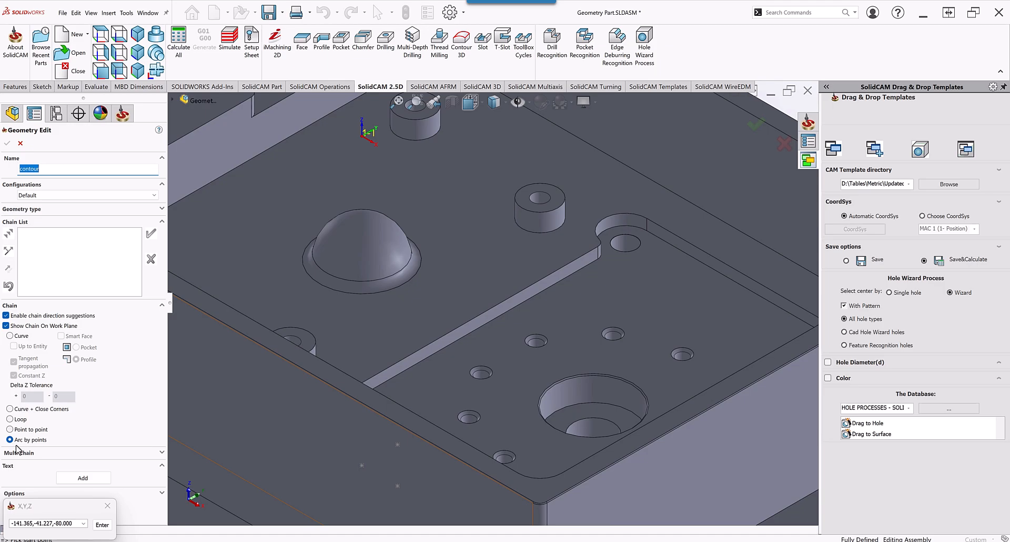
{"action": "scroll", "coordinate": [645, 219], "scroll_direction": "down", "scroll_amount": 2}
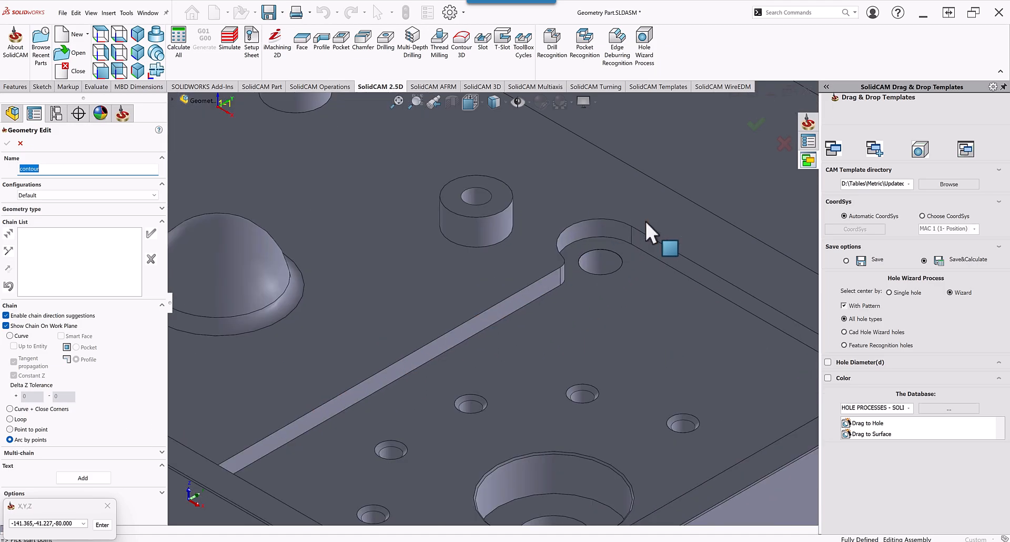
{"action": "left_click_drag", "start_coordinate": [89, 512], "coordinate": [245, 513]}
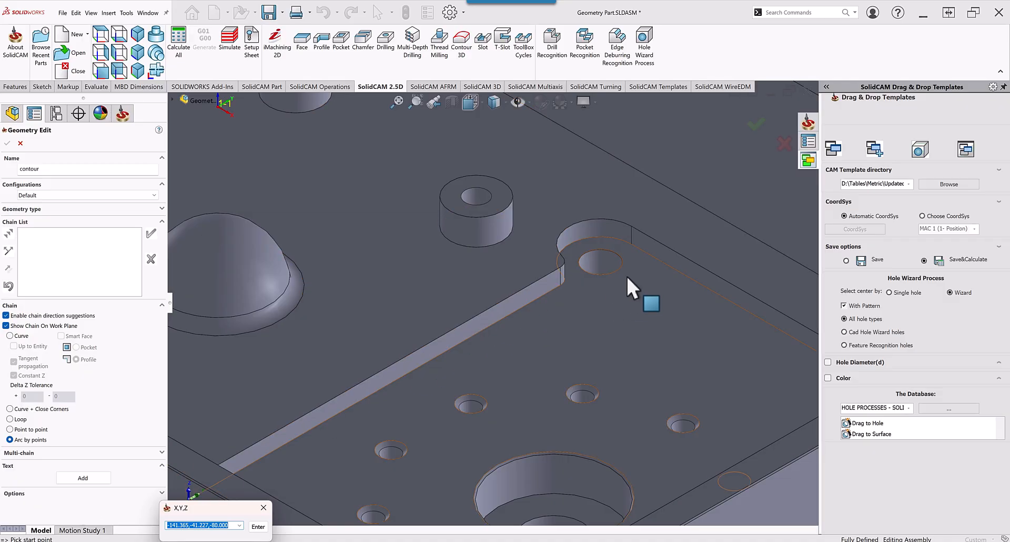
{"action": "left_click", "coordinate": [630, 225]}
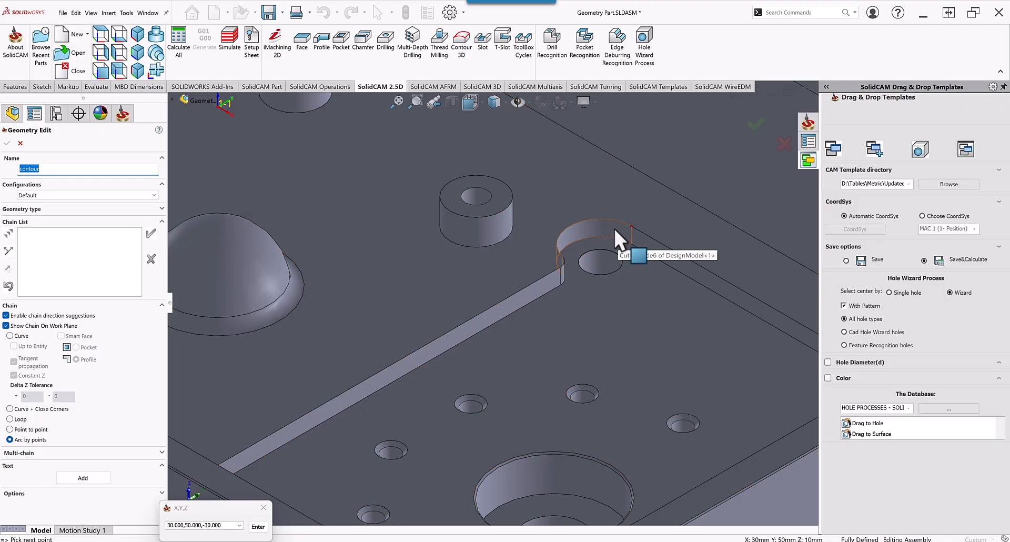
{"action": "left_click", "coordinate": [613, 219]}
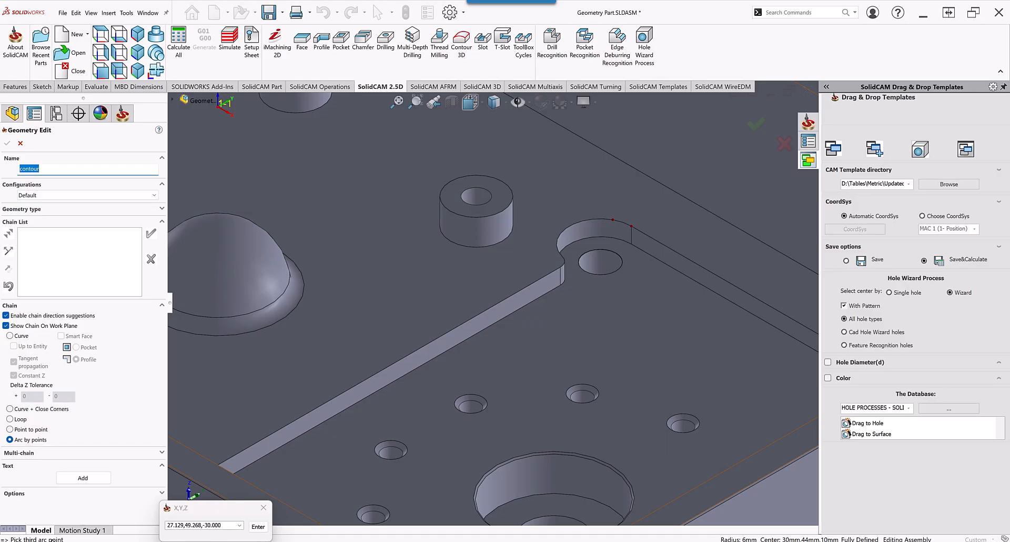
{"action": "left_click", "coordinate": [564, 231]}
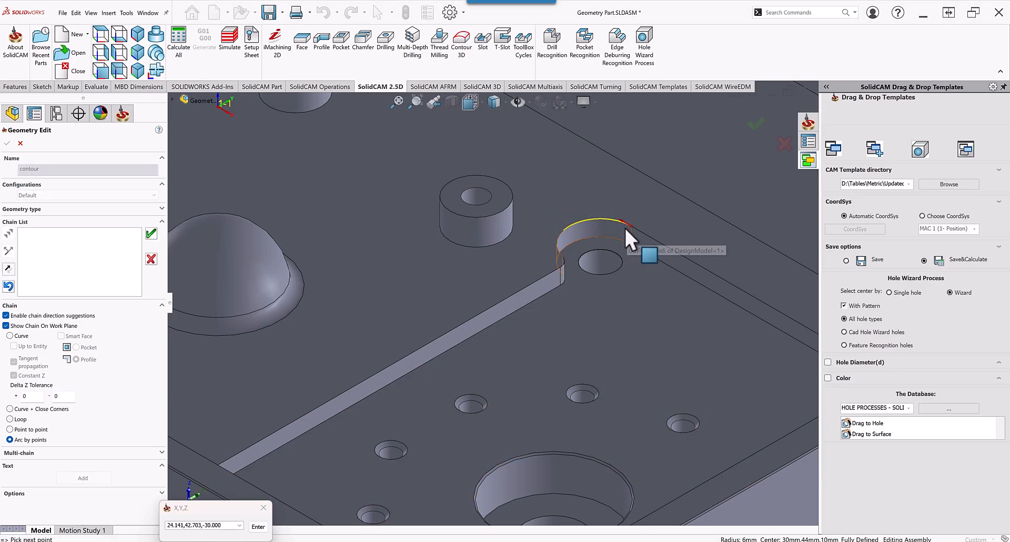